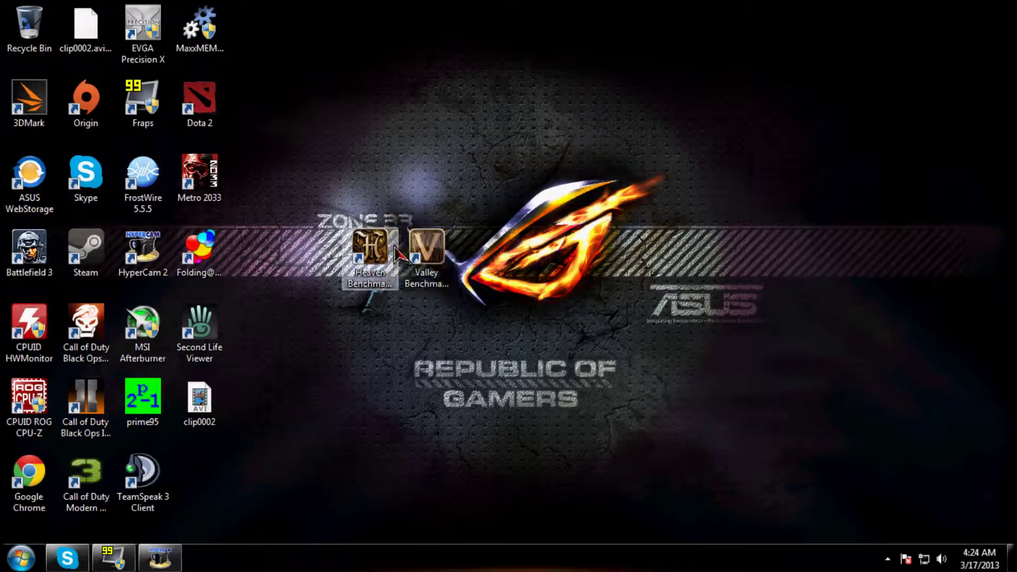
Step: Move the Heaven Benchmark shortcut up near the top of the desktop
drag(369, 246, 370, 172)
drag(457, 120, 306, 262)
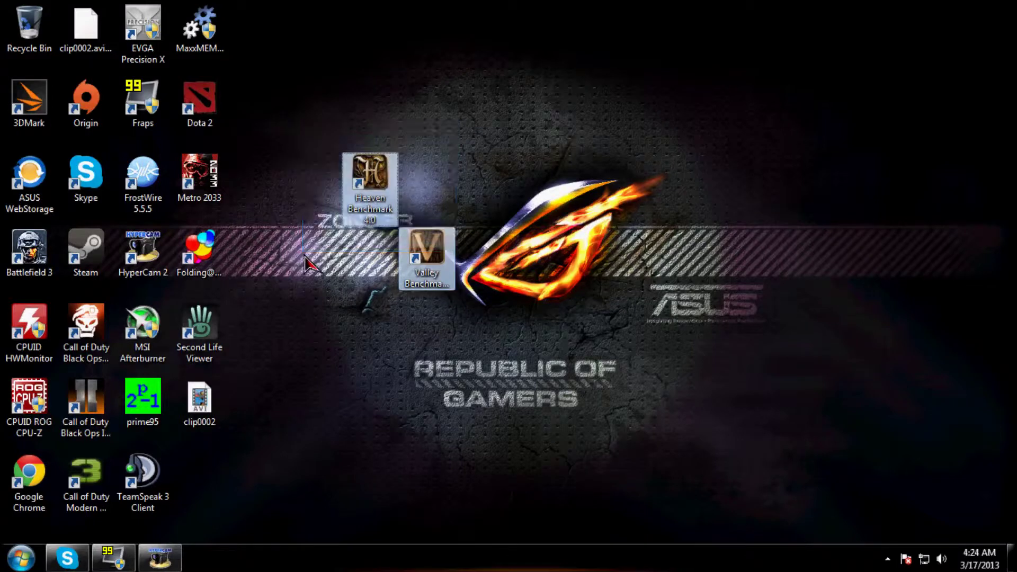
click(523, 126)
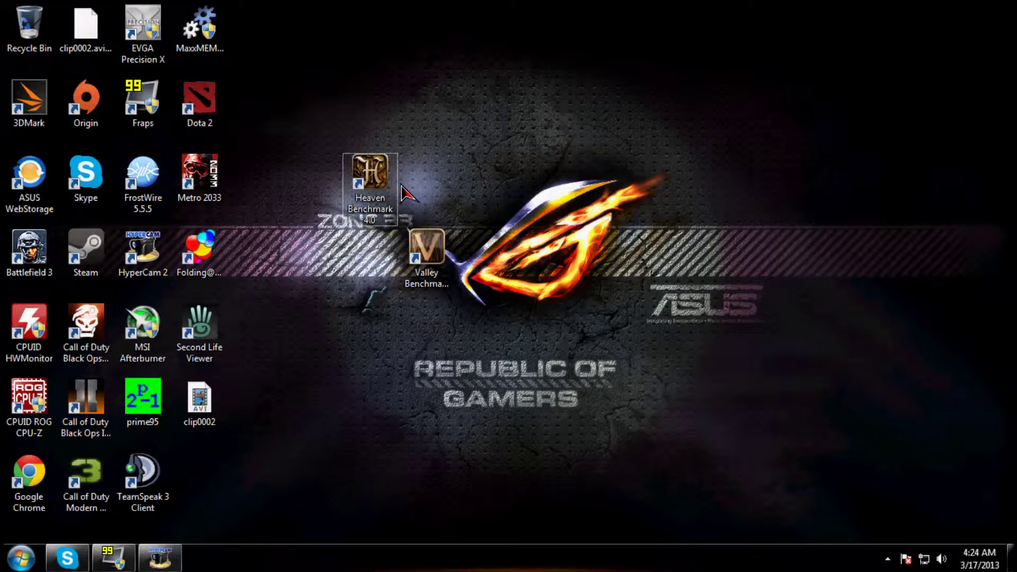
drag(380, 181, 380, 106)
drag(499, 58, 274, 184)
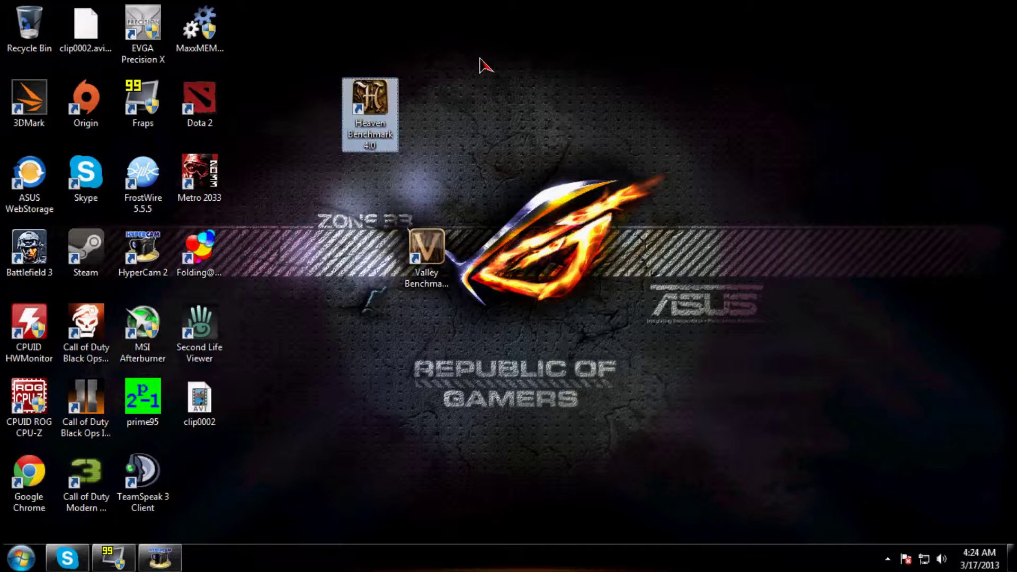
click(479, 65)
Step: Place the Valley Benchmark shortcut top right, level with Heaven, then launch Google Chrome
drag(488, 56, 270, 160)
drag(426, 245, 597, 97)
drag(575, 280, 662, 68)
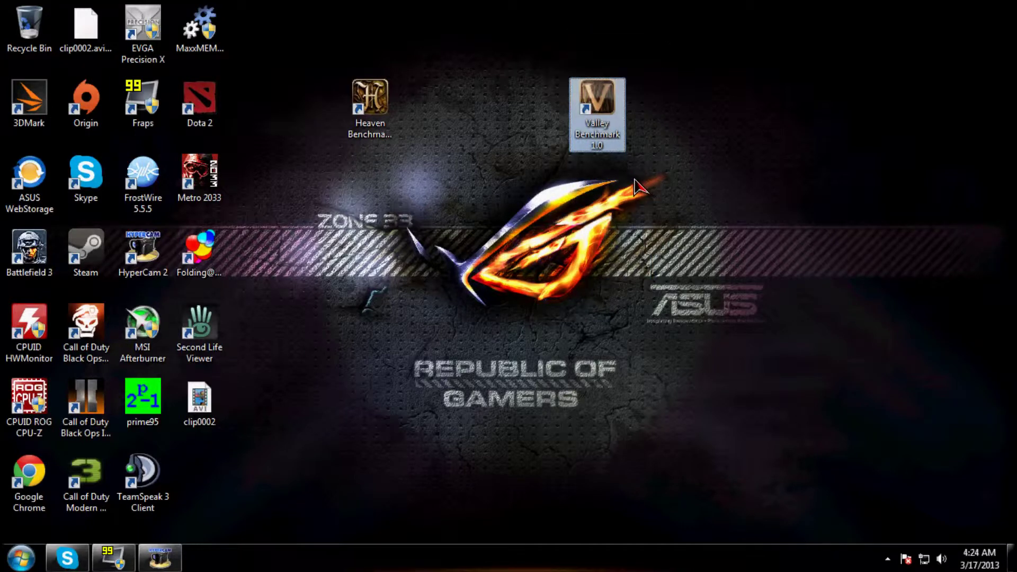
drag(676, 76, 577, 206)
click(660, 192)
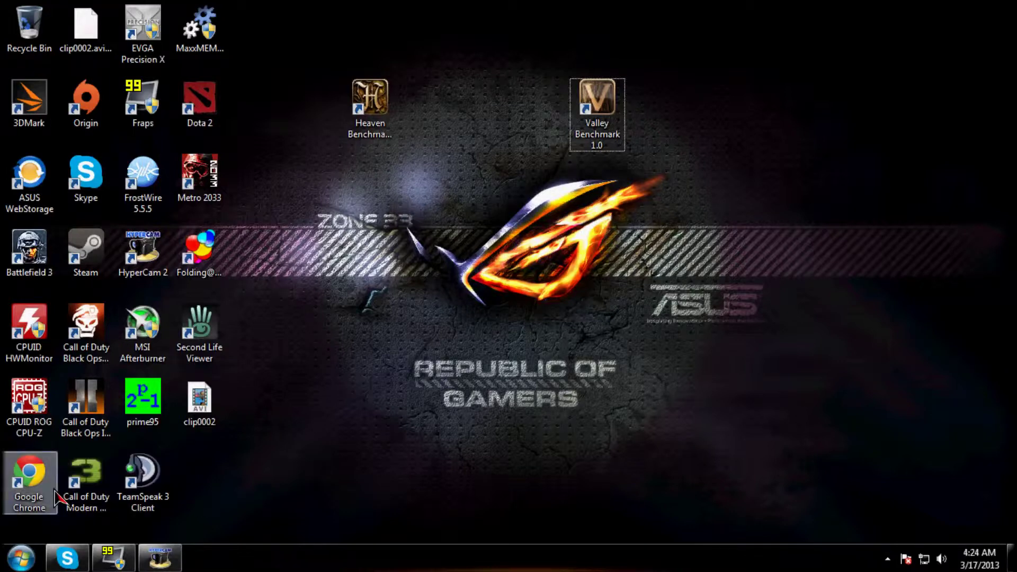
double_click(33, 468)
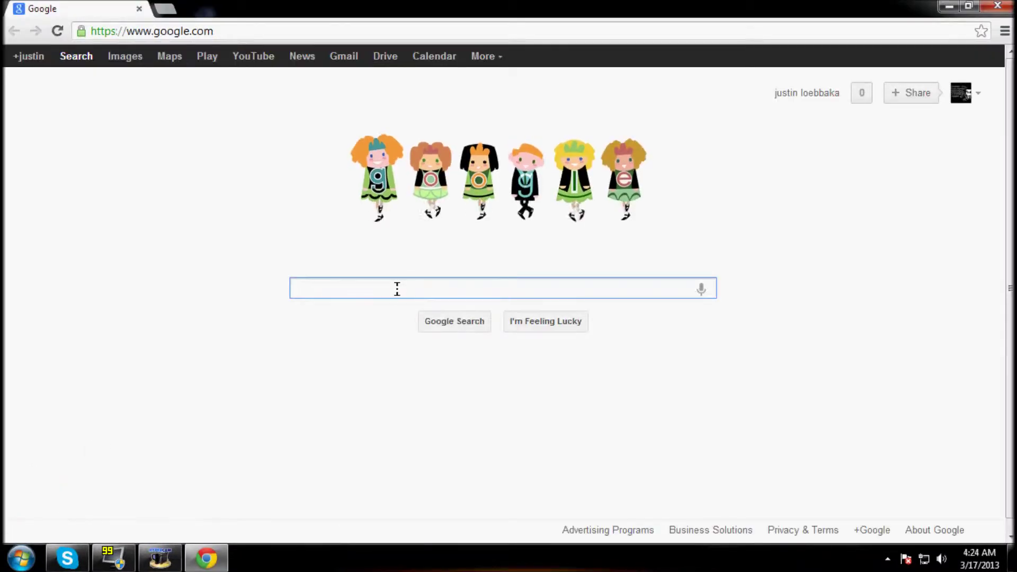
Step: Search Google for 'unigene heaven' and open the Heaven Benchmark result on unigine.com
text(unige)
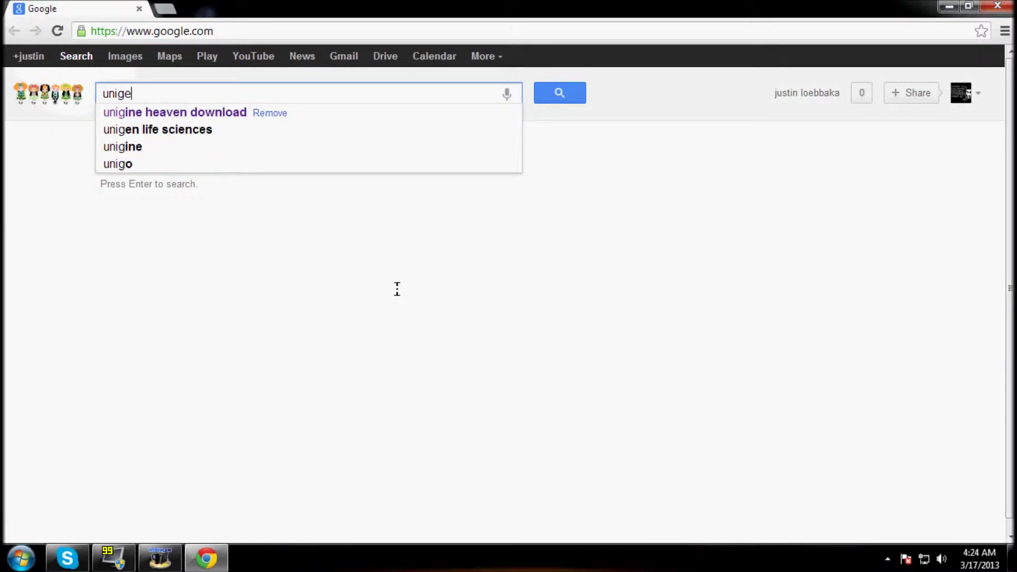
text(ne )
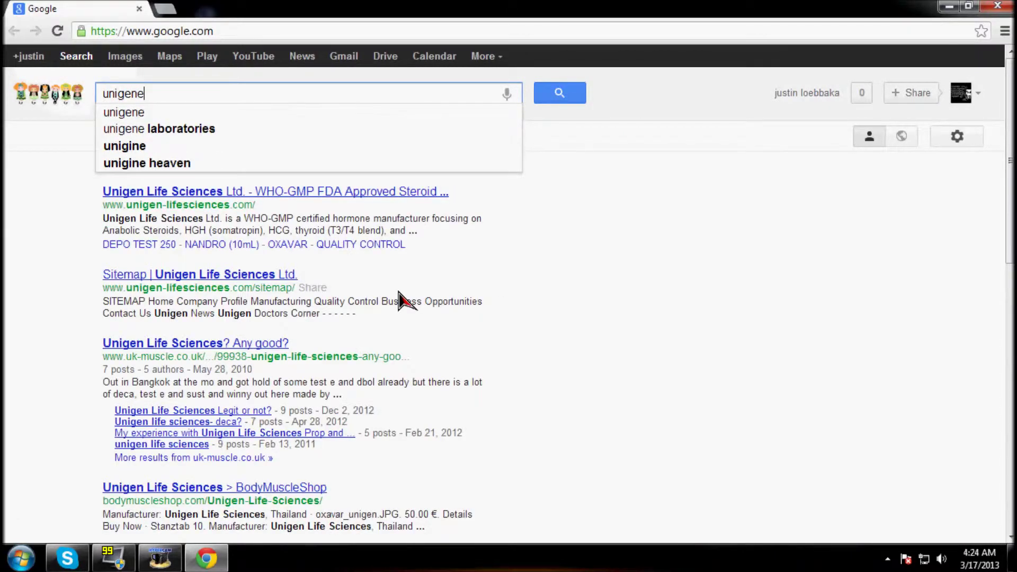
text(heaven)
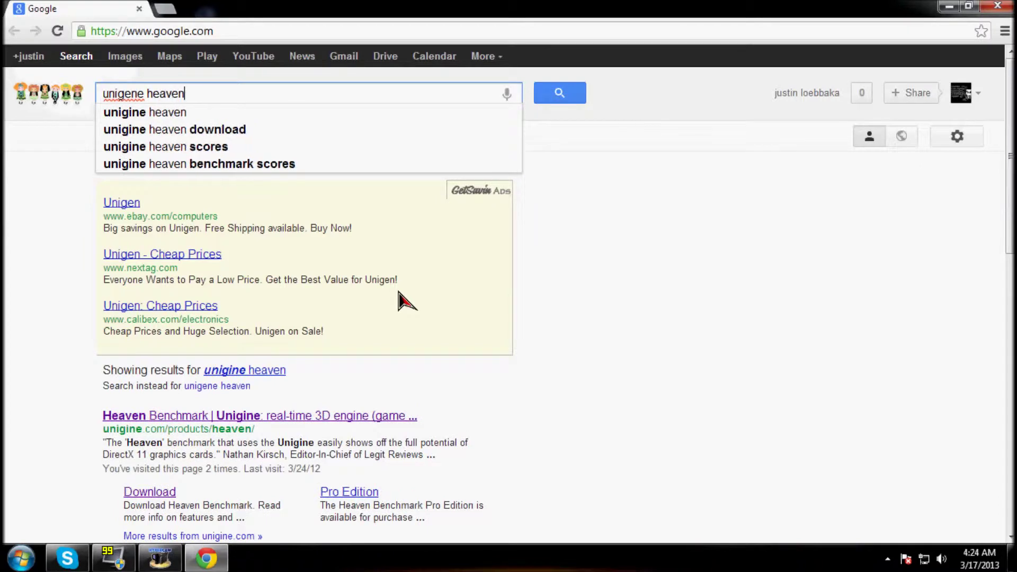
key(Return)
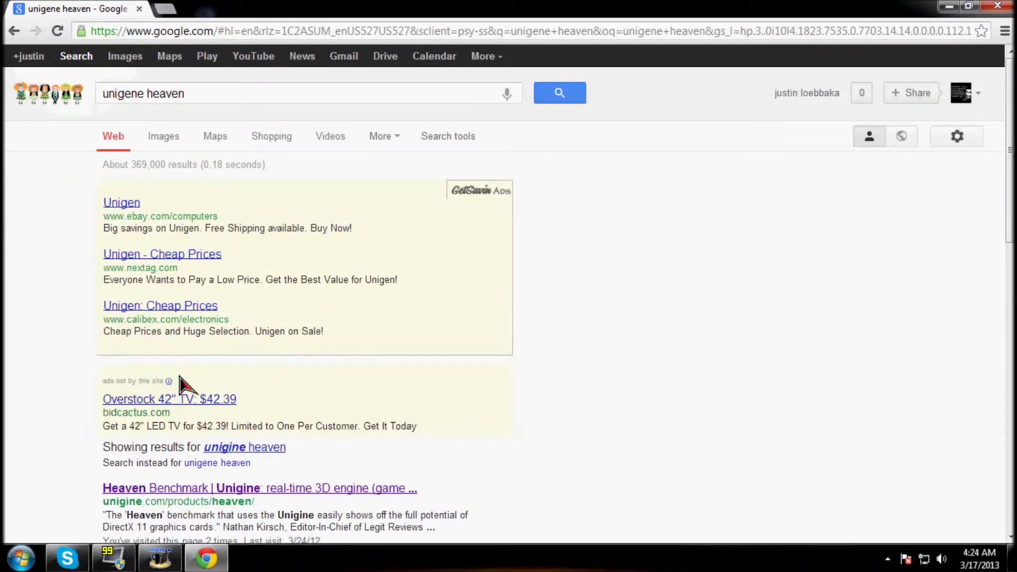
scroll(217, 477, down, 5)
scroll(223, 466, down, 3)
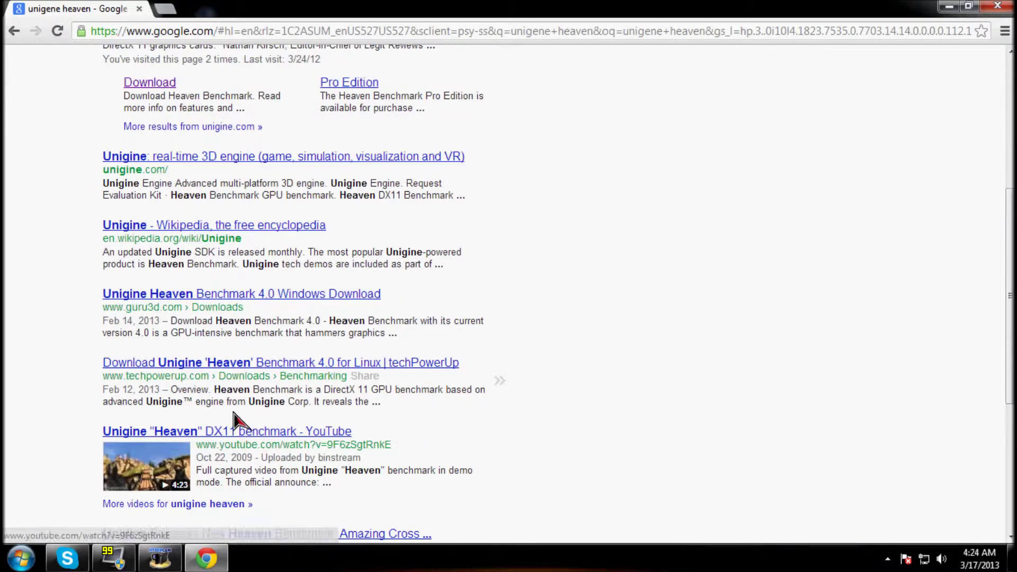
scroll(225, 175, up, 3)
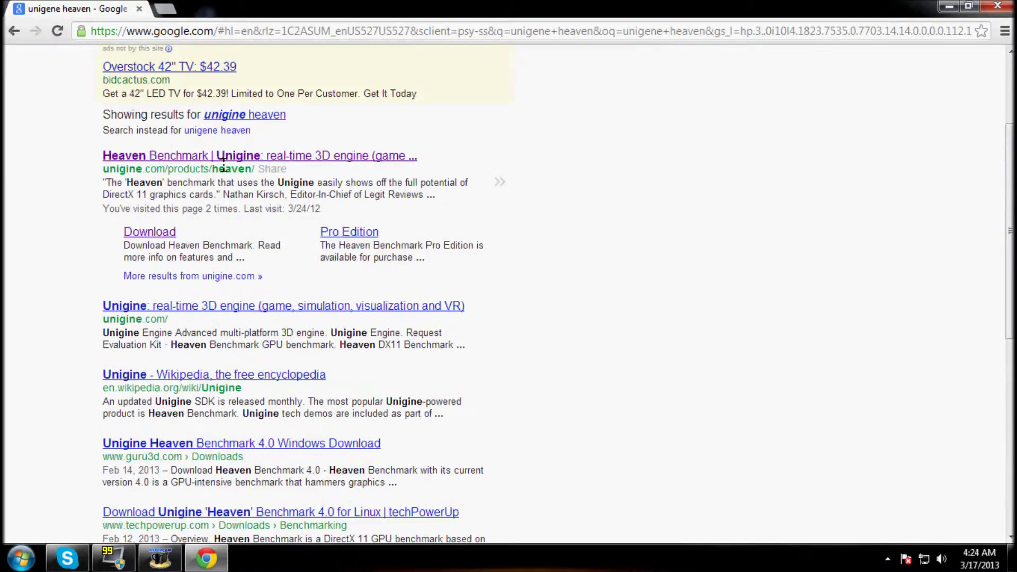
click(219, 159)
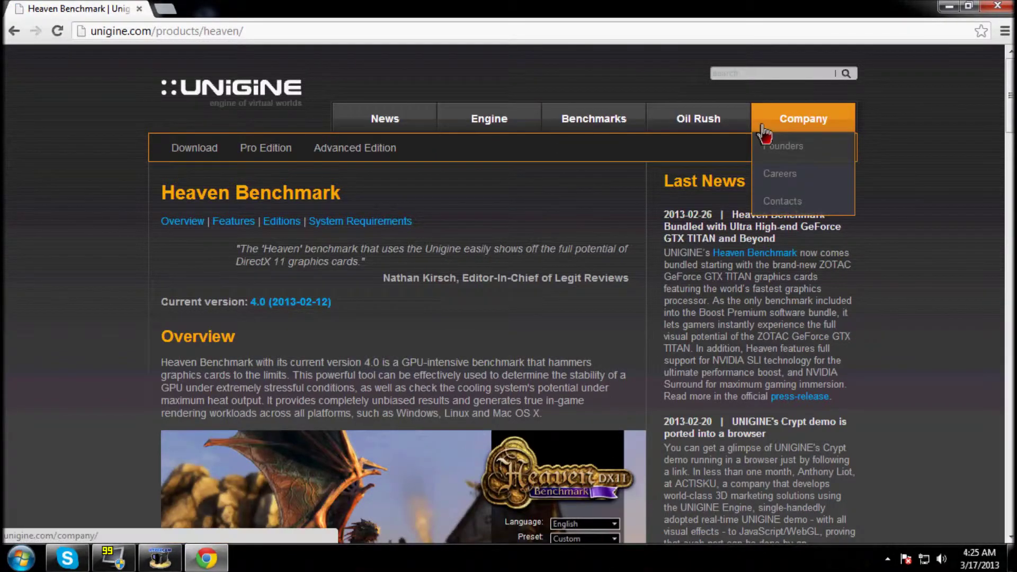
Step: Go from the Heaven page to the Valley Benchmark product page via the site menu
mouse_move(612, 149)
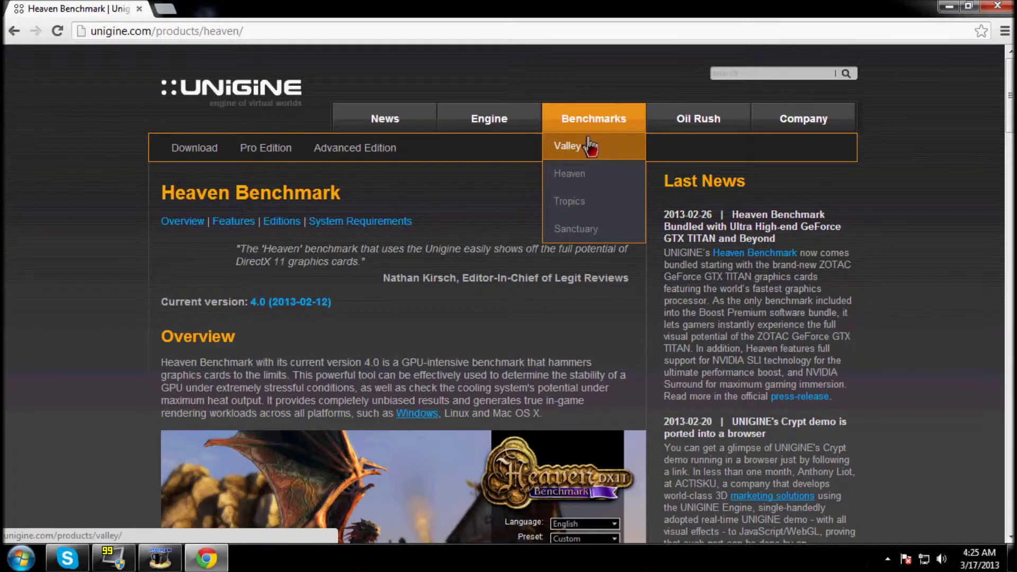
mouse_move(505, 139)
mouse_move(583, 122)
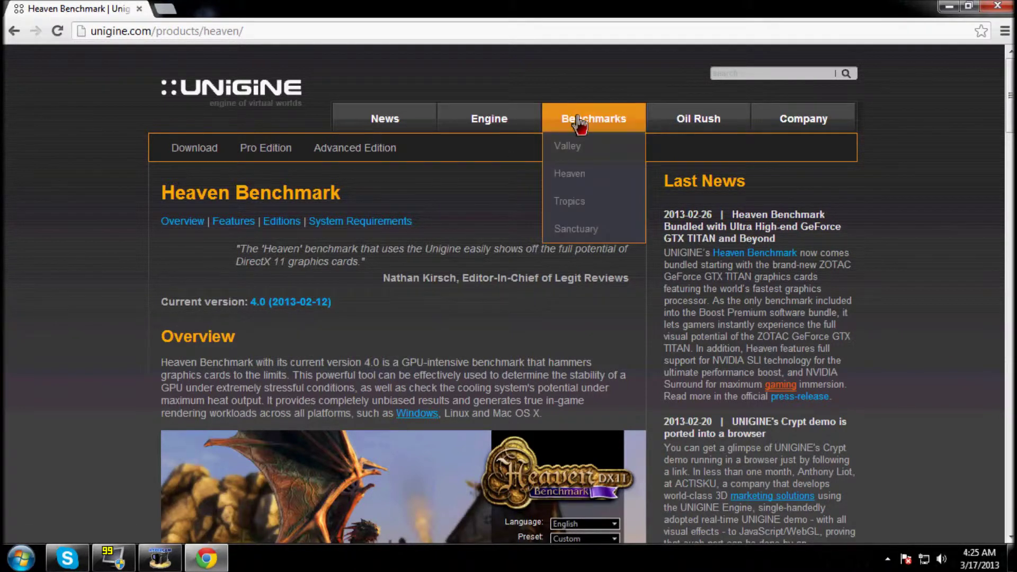
click(564, 145)
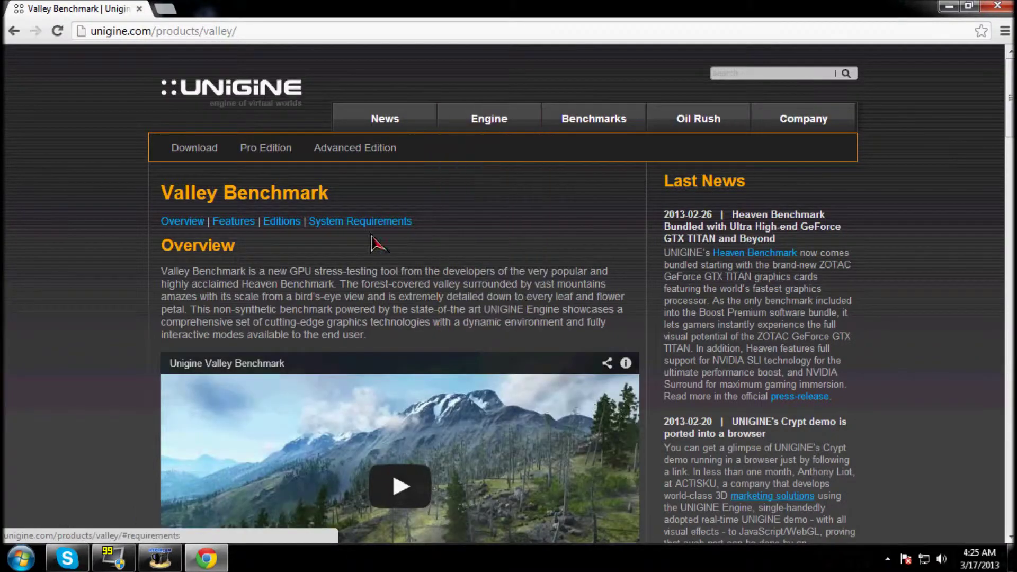
Step: Scroll down the Valley page through features and pricing to system requirements and footer
scroll(310, 278, down, 9)
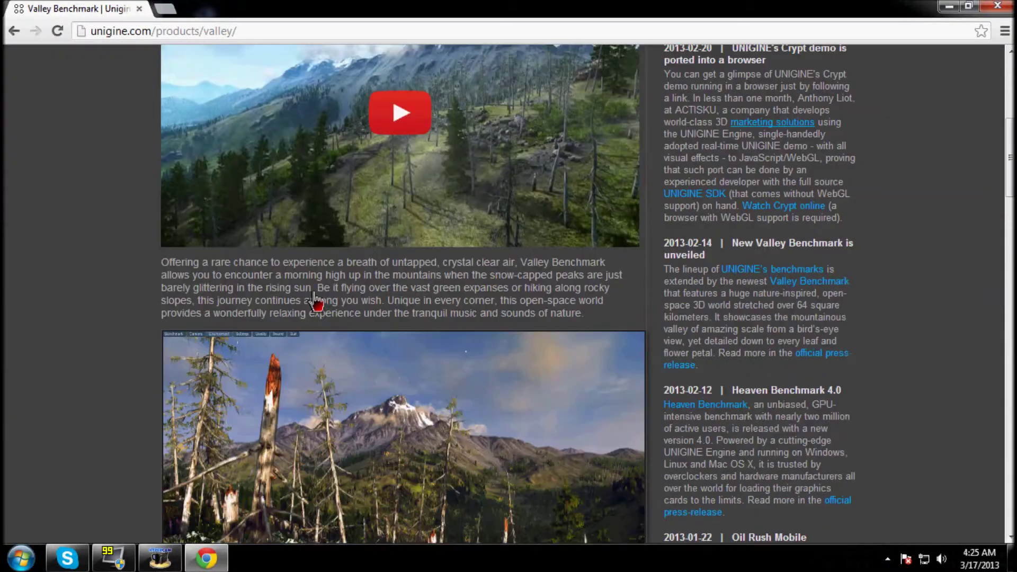
scroll(312, 285, down, 9)
scroll(315, 294, down, 10)
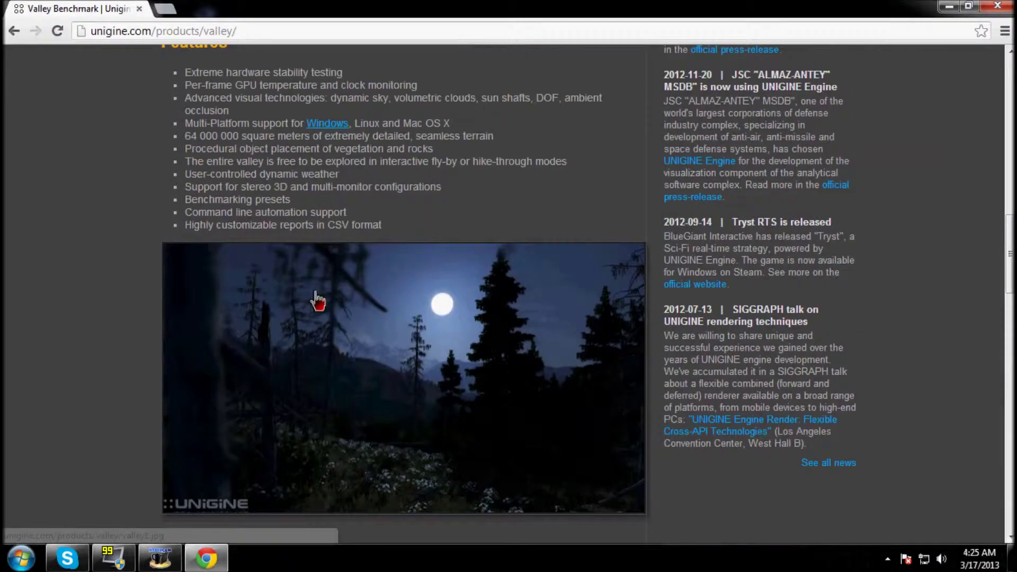
scroll(318, 299, down, 1)
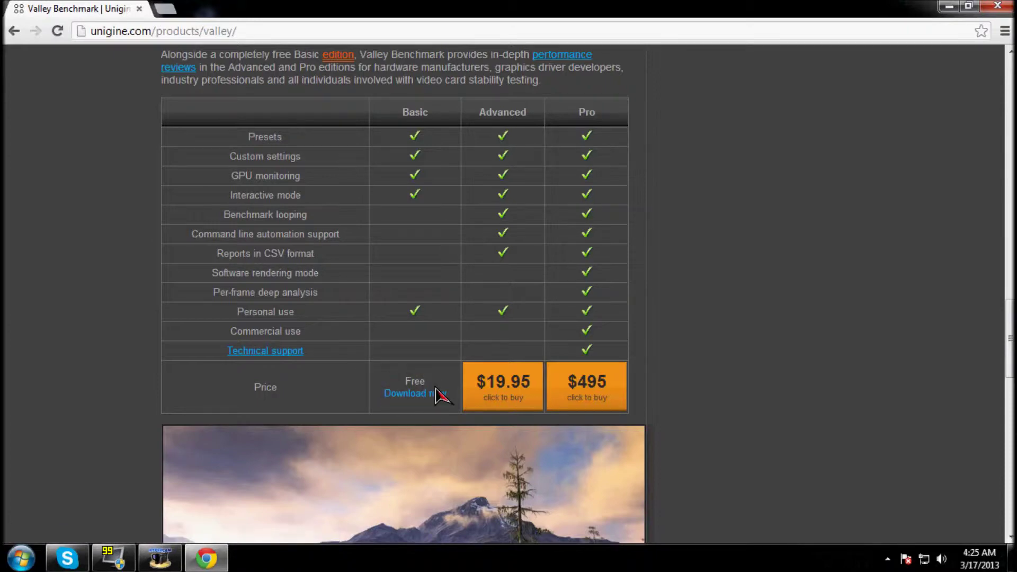
scroll(412, 374, down, 7)
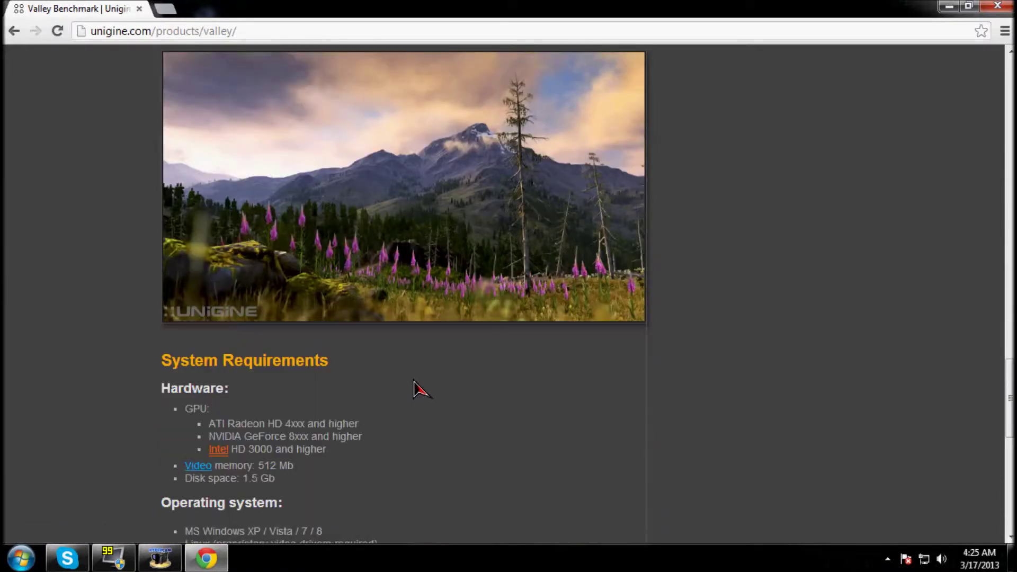
scroll(412, 343, down, 1)
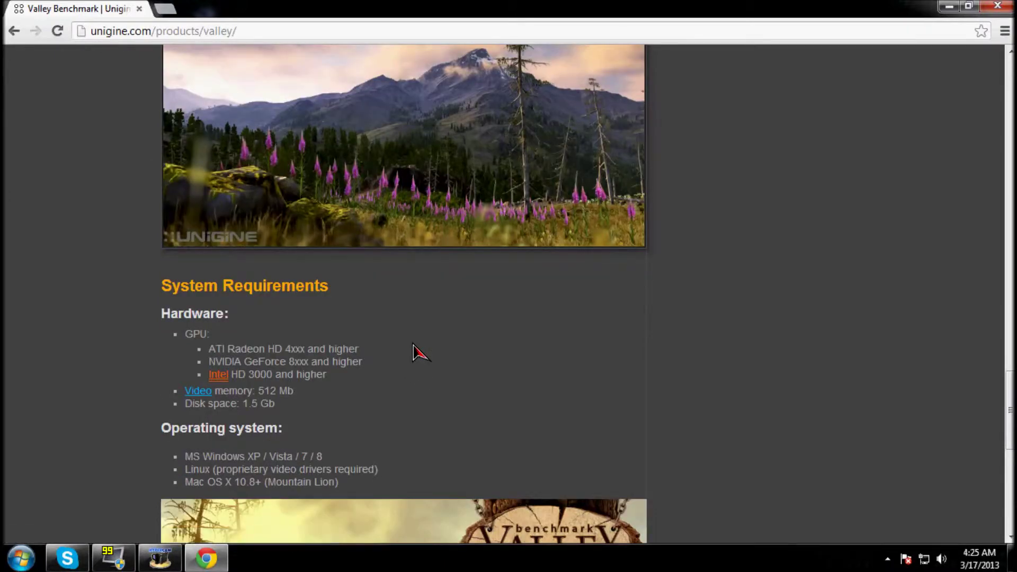
scroll(375, 365, up, 2)
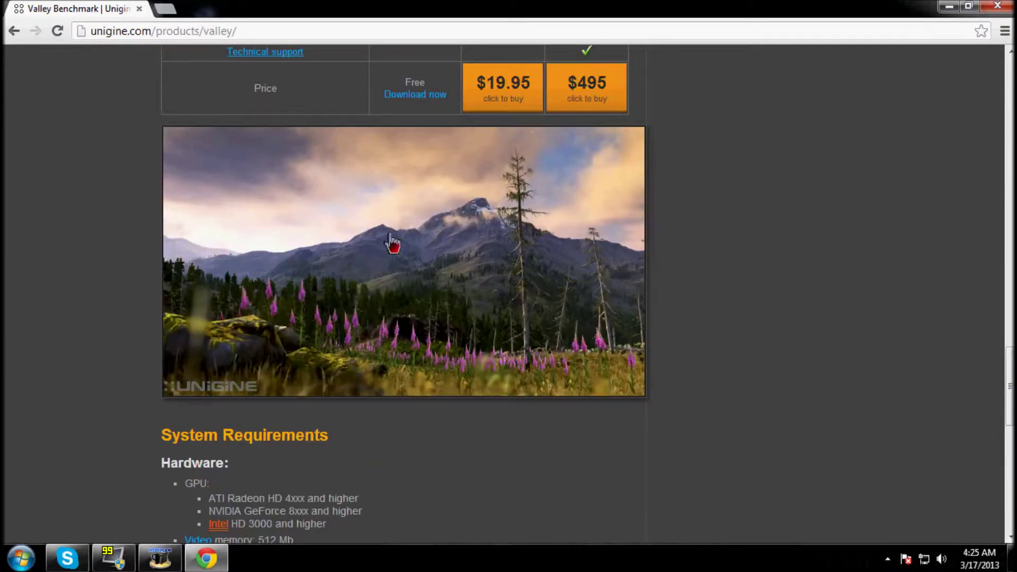
scroll(502, 294, down, 7)
scroll(497, 286, down, 4)
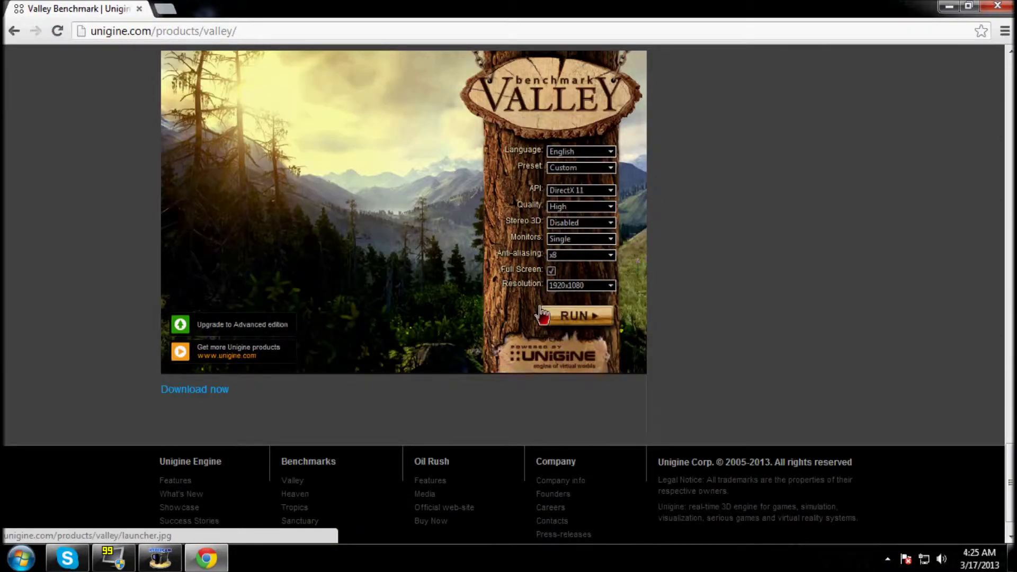
Step: Scroll back up to the top of the Valley Benchmark page
scroll(545, 318, up, 20)
scroll(513, 286, up, 10)
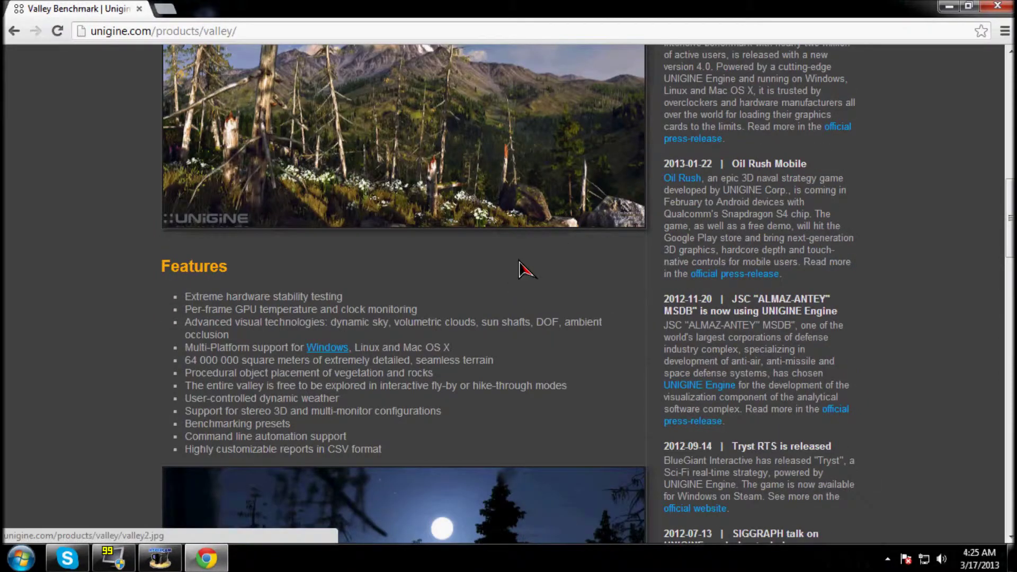
scroll(479, 281, up, 10)
scroll(482, 329, up, 3)
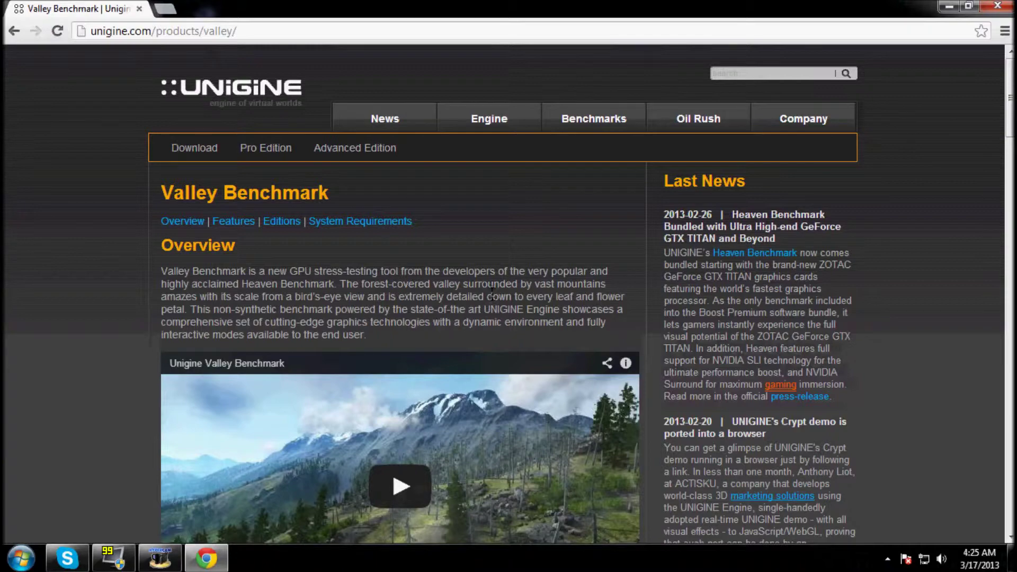
Step: Restore Chrome down to a small window to uncover the desktop
double_click(879, 8)
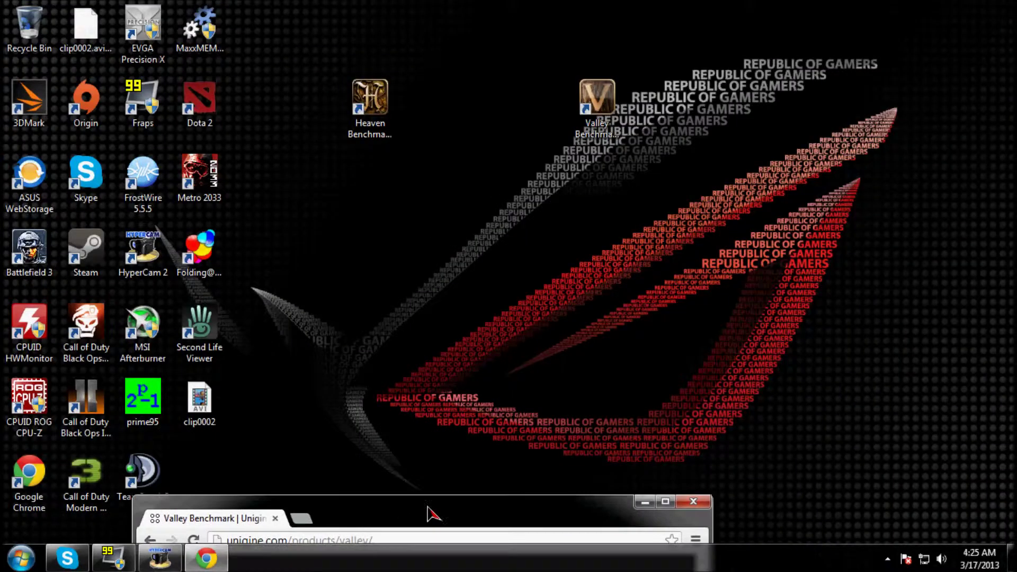
right_click(452, 327)
click(499, 295)
Step: Launch MSI Afterburner, check the 1110 MHz core and 1425 MHz memory clocks, and close it
double_click(131, 318)
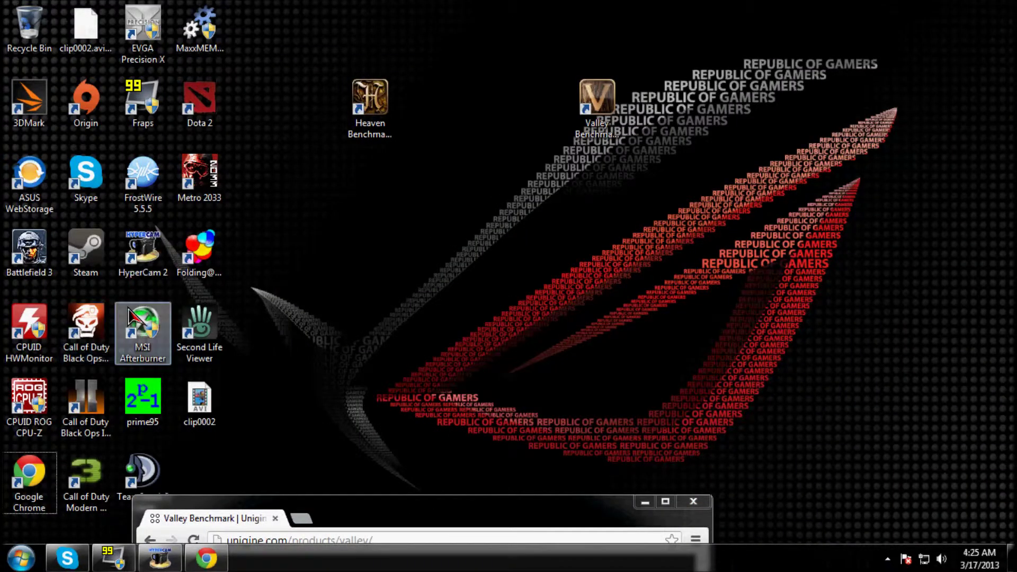
click(271, 359)
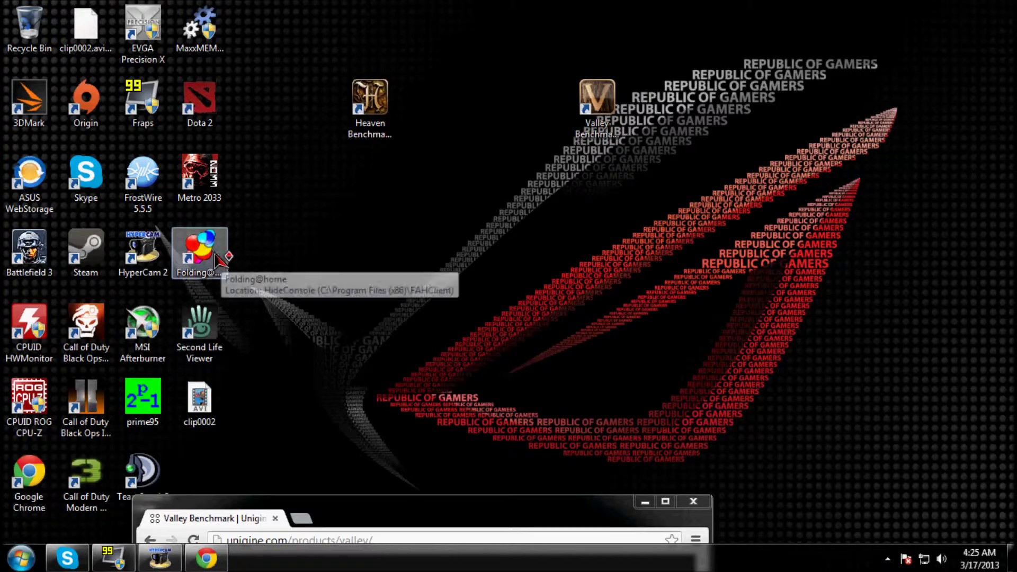
double_click(142, 326)
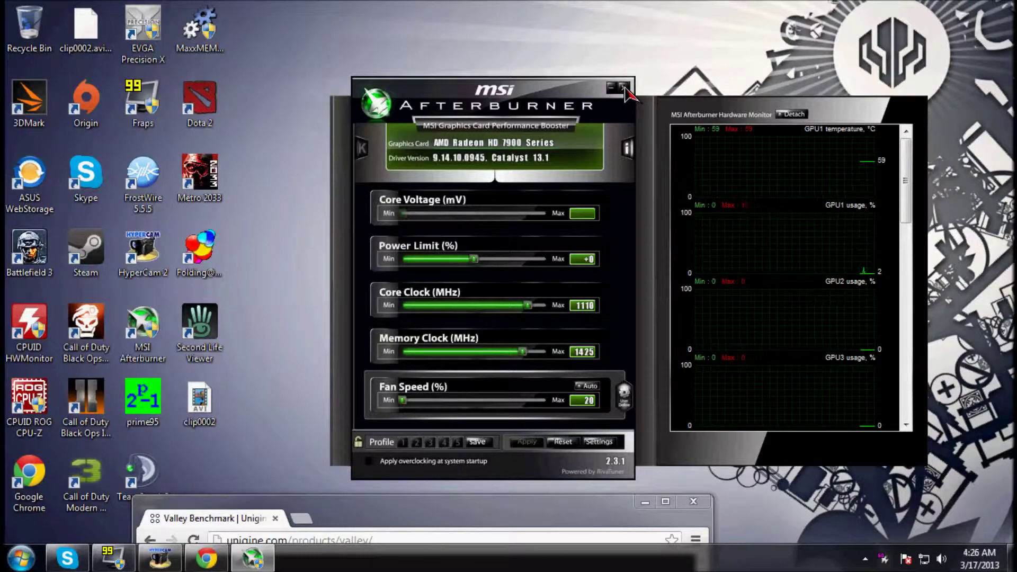
click(624, 88)
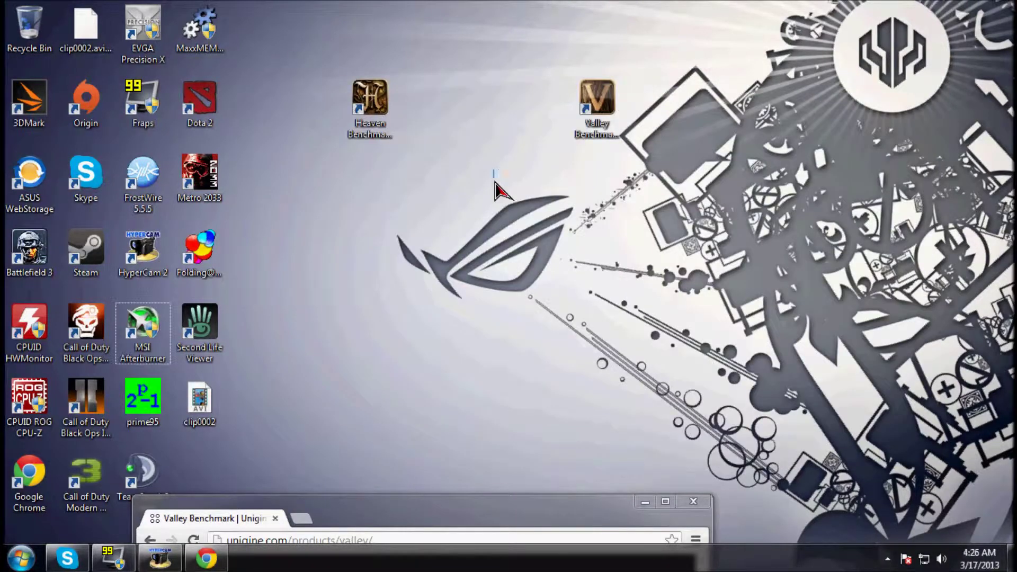
Step: Maximize Chrome again and select 'and Mac OS' in the Multi-Platform line
drag(429, 532, 376, 108)
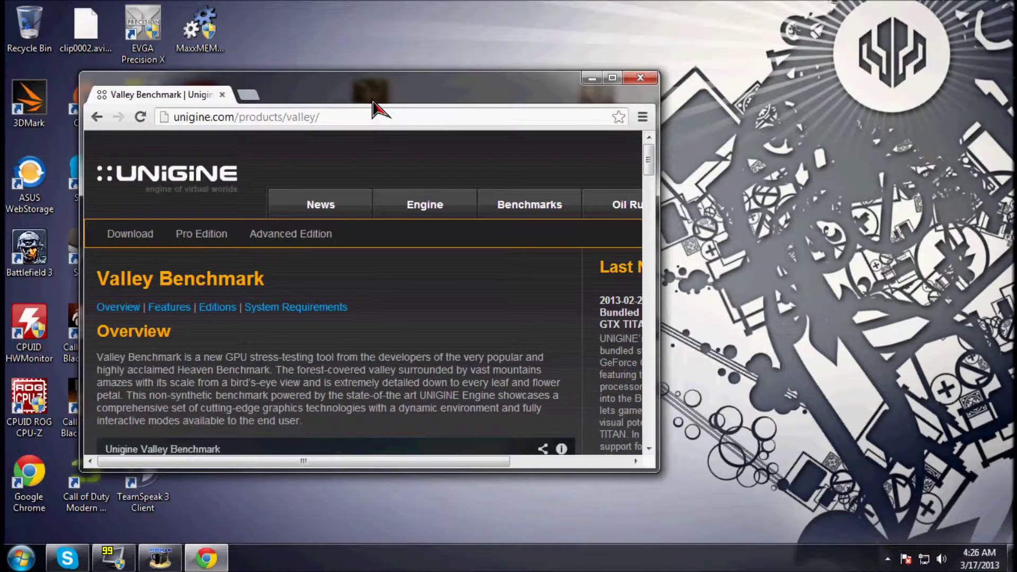
click(611, 79)
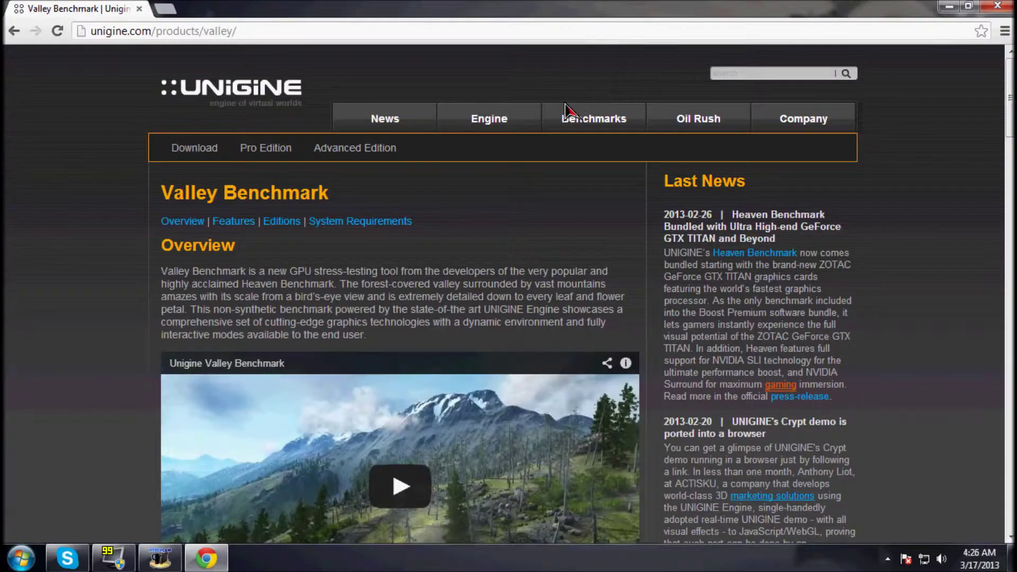
scroll(535, 203, down, 10)
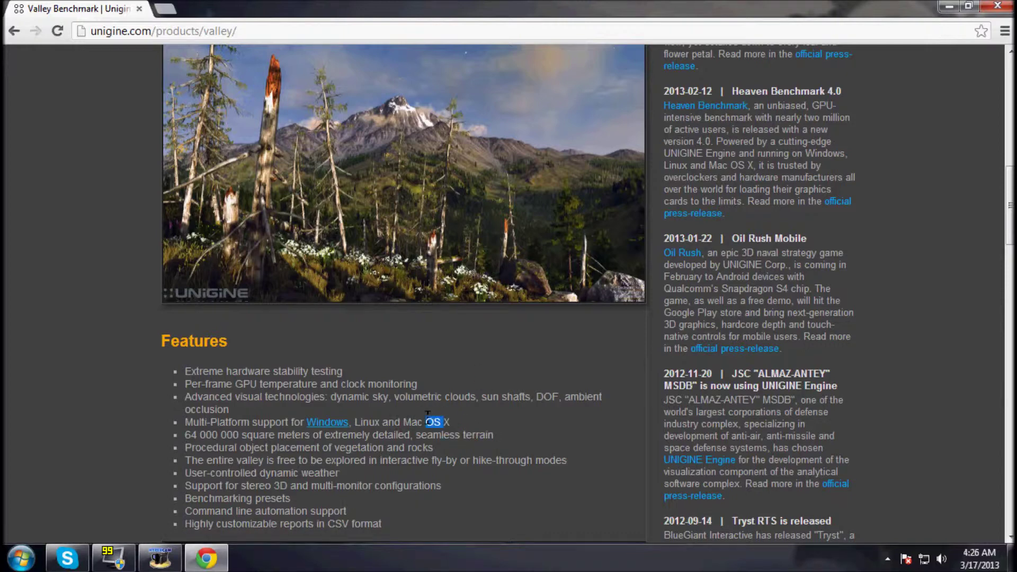
drag(418, 418, 385, 422)
Step: Scroll through Features, Editions and System Requirements to the launcher image and Download now link
scroll(445, 392, down, 2)
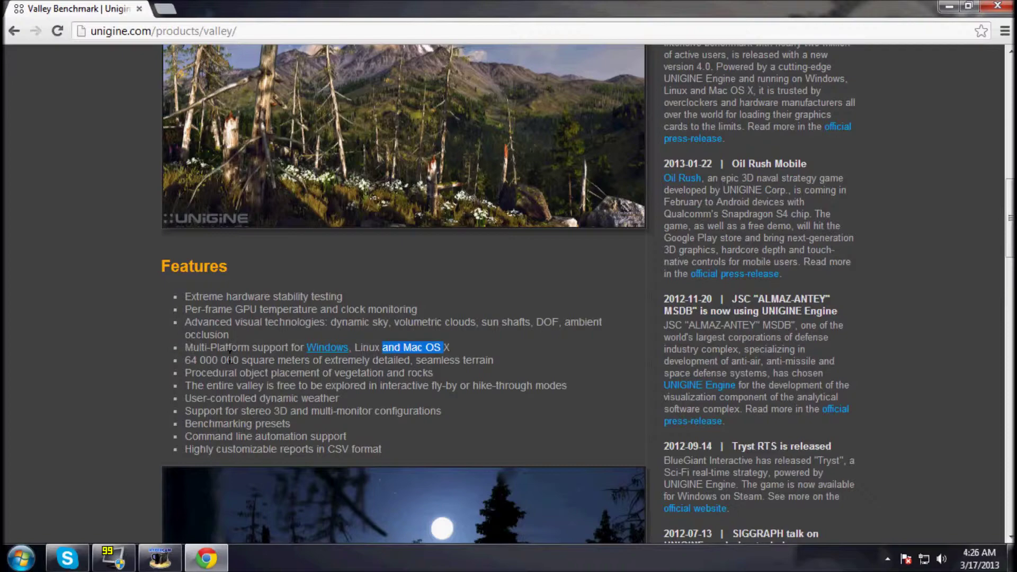
scroll(239, 356, down, 5)
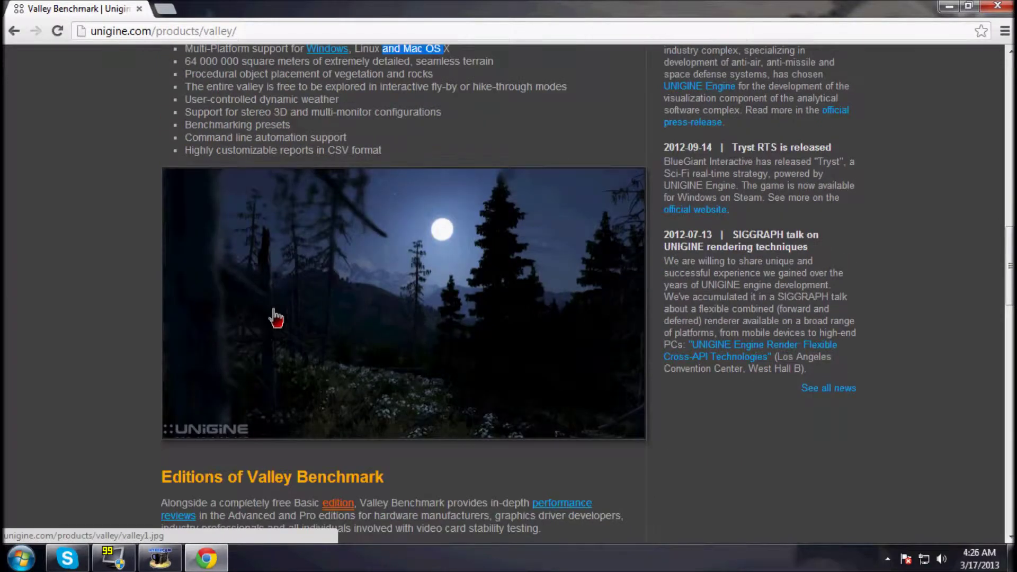
scroll(280, 304, down, 5)
scroll(307, 254, up, 7)
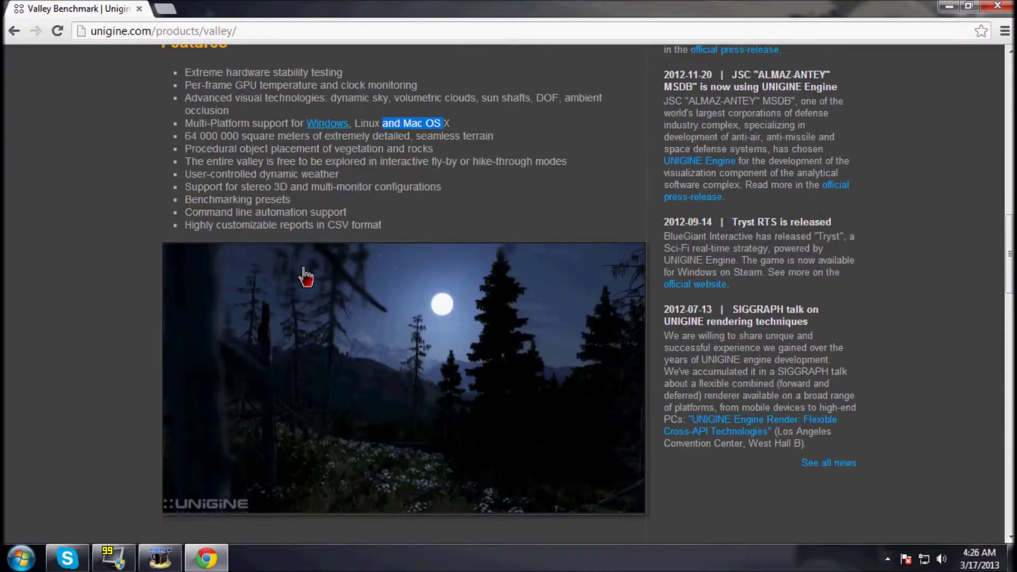
scroll(469, 377, up, 18)
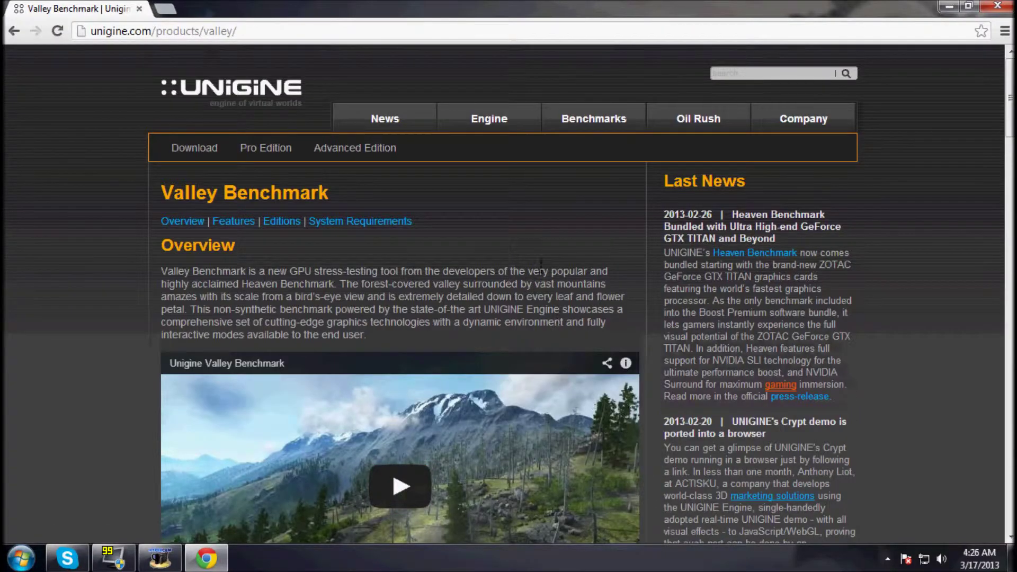
scroll(529, 247, down, 3)
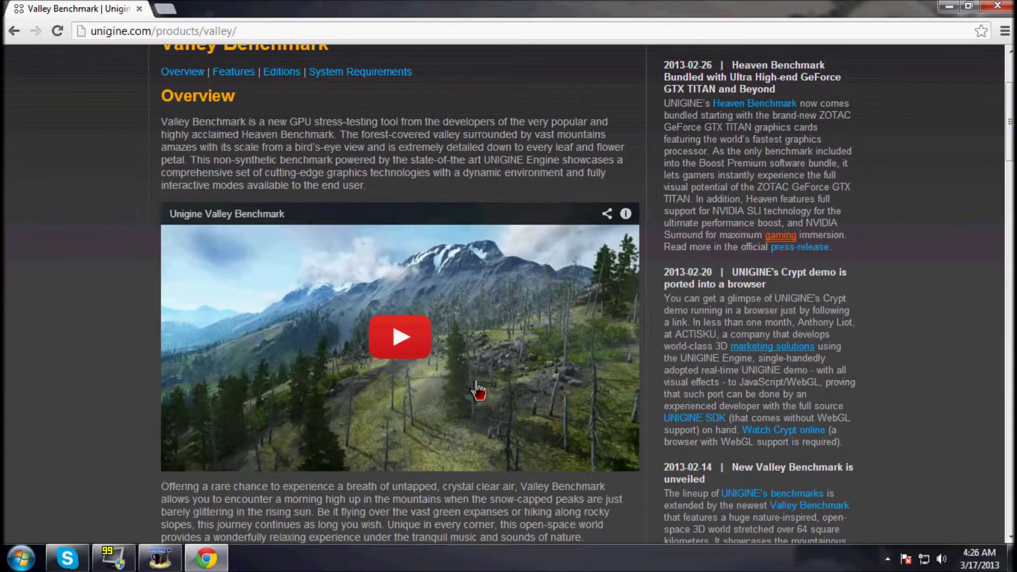
scroll(628, 350, down, 3)
scroll(719, 335, down, 16)
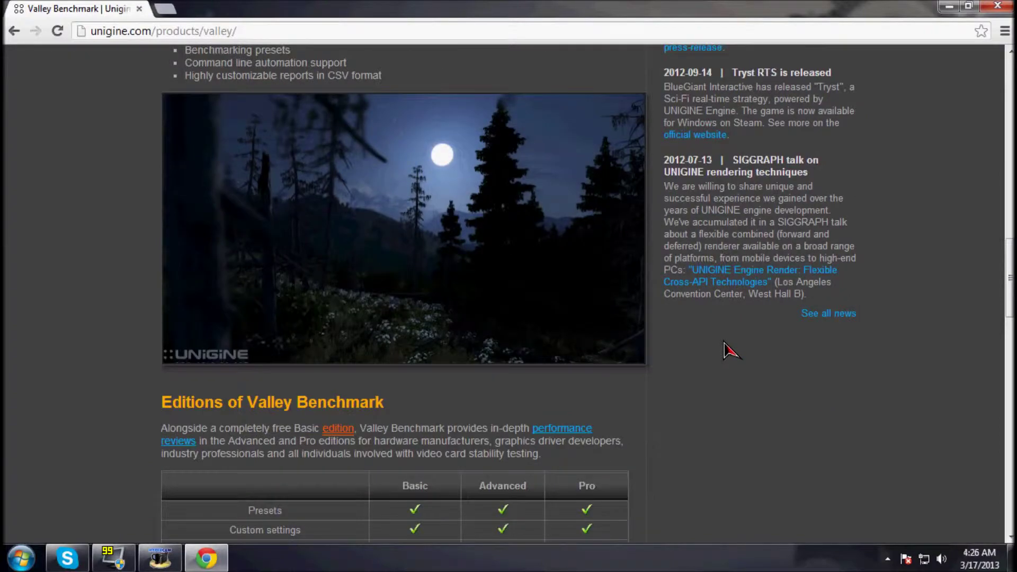
scroll(730, 349, down, 3)
scroll(731, 342, down, 17)
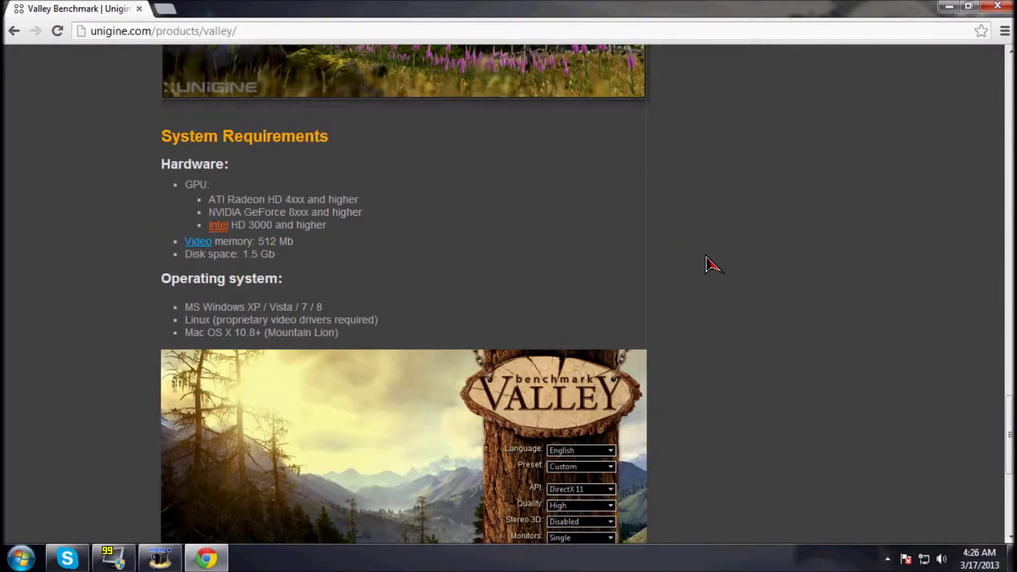
scroll(537, 296, down, 7)
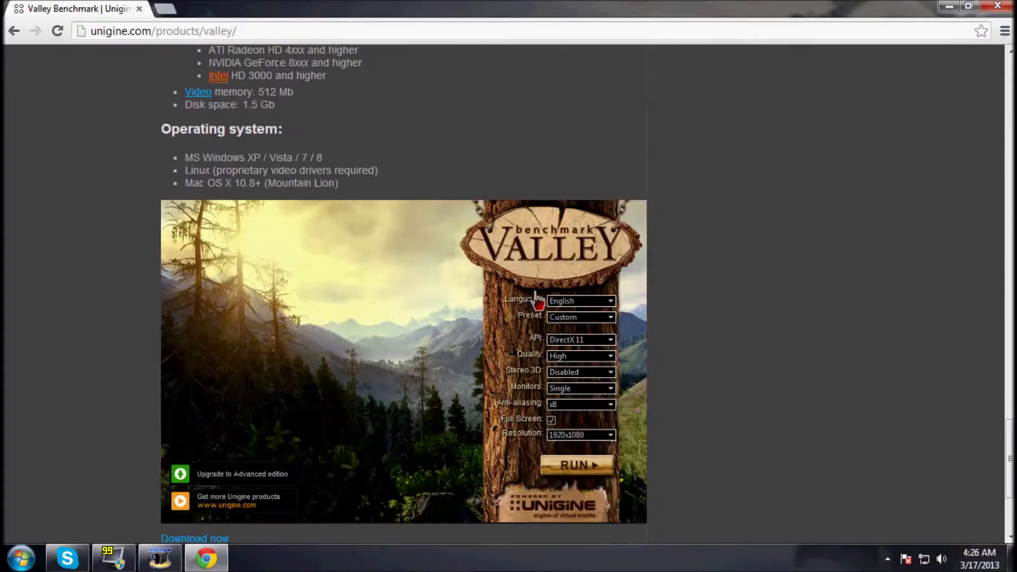